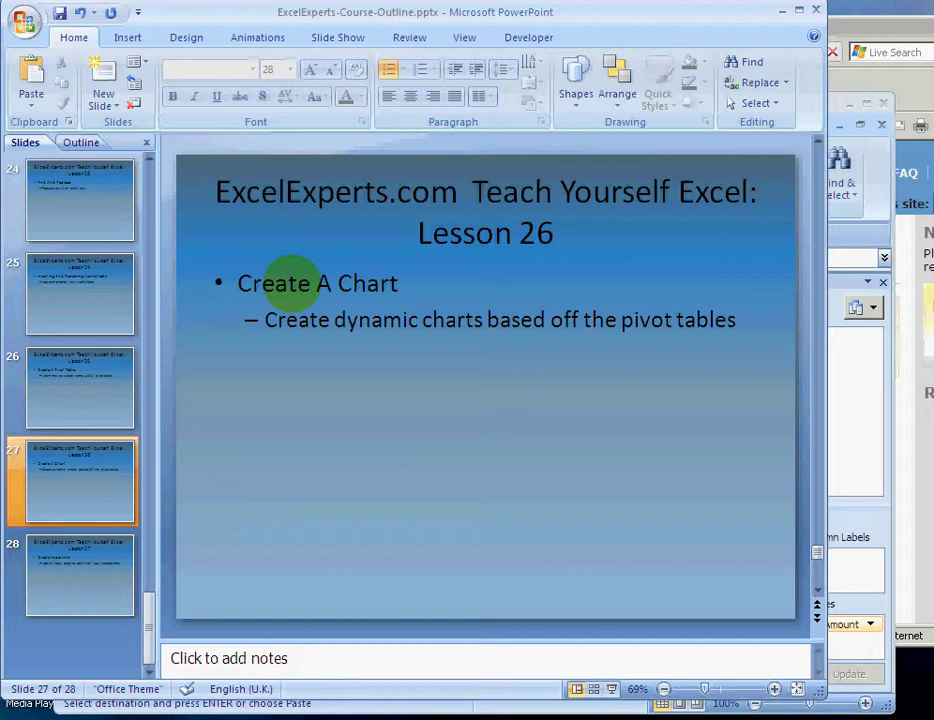
Read the Excel Lesson 26 title and chart steps, then return to create-a-pivot-table.xls
key("alt+Tab")
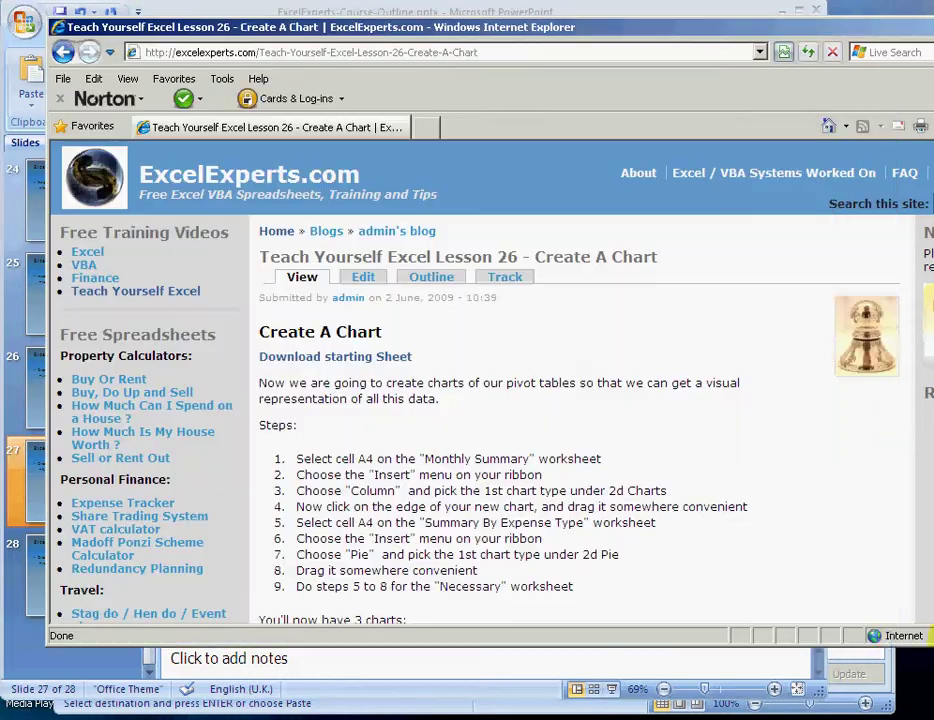
left_click(212, 172)
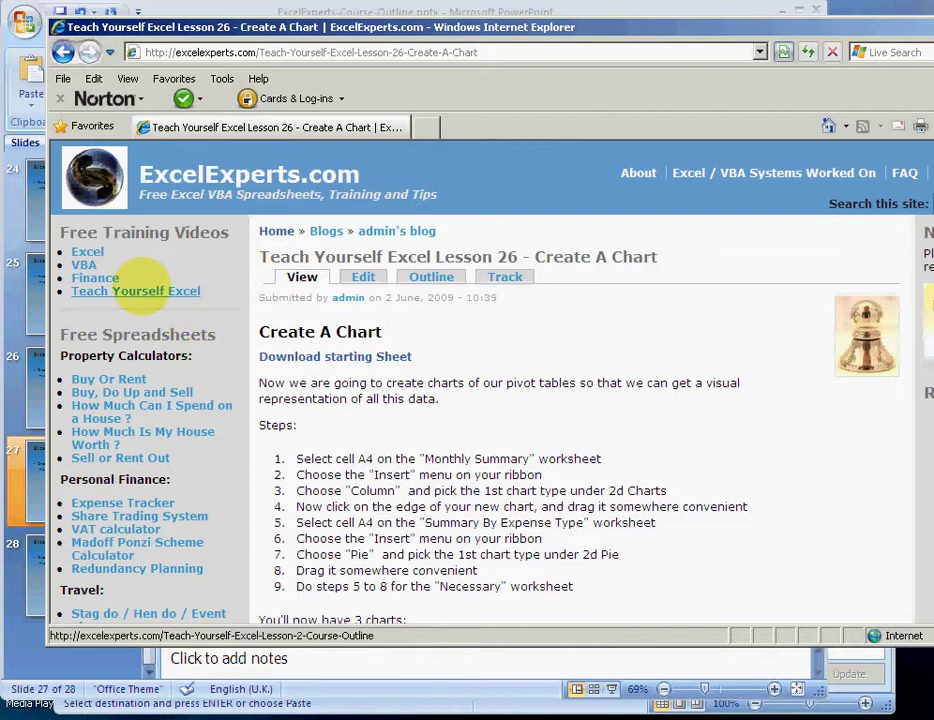
left_click_drag(388, 257, 520, 250)
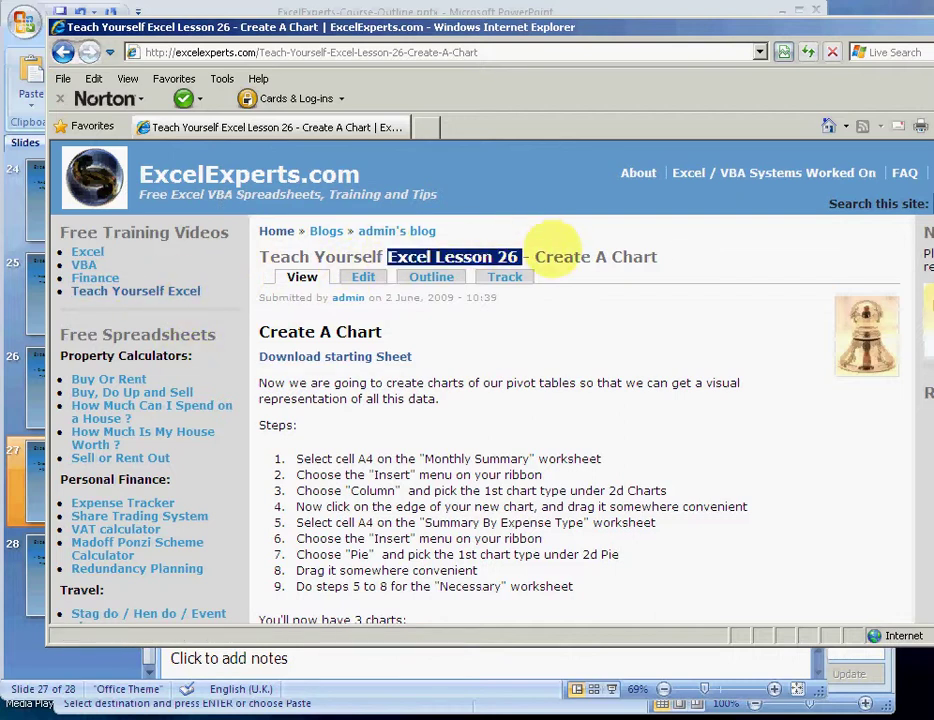
left_click(540, 246)
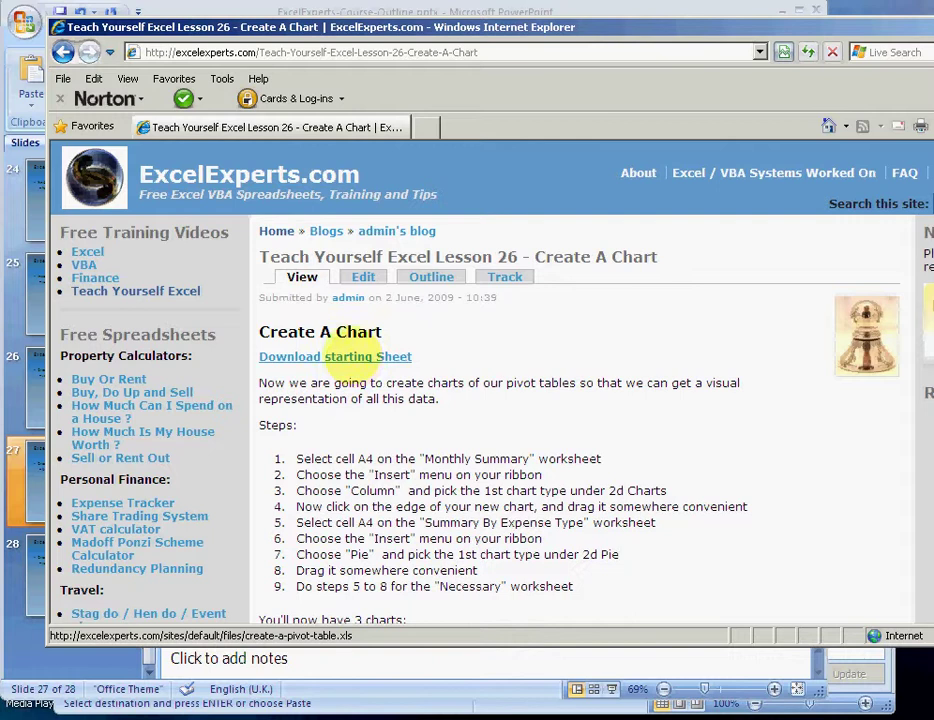
left_click_drag(289, 383, 336, 522)
left_click(336, 522)
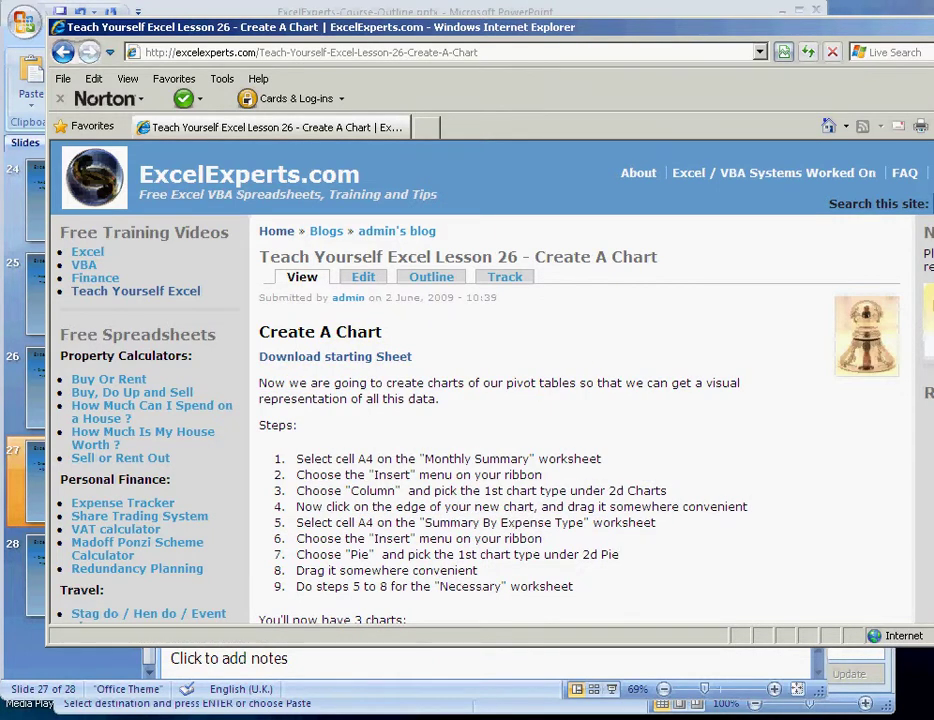
key("alt+F4")
left_click(862, 230)
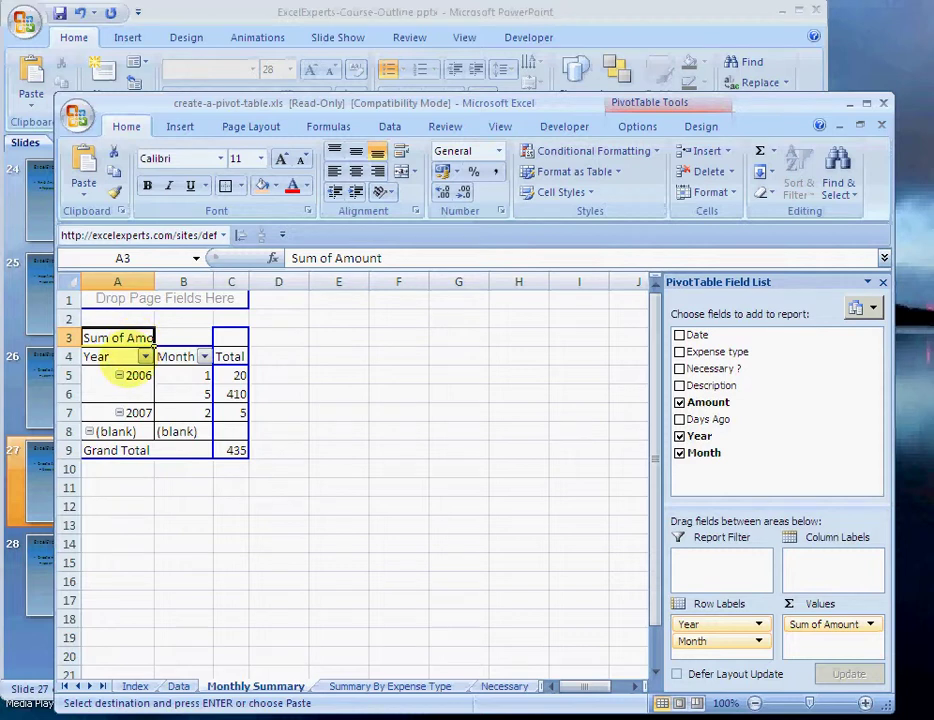
Select cell A4 of the Monthly Summary pivot table and show the Insert chart options
left_click(104, 356)
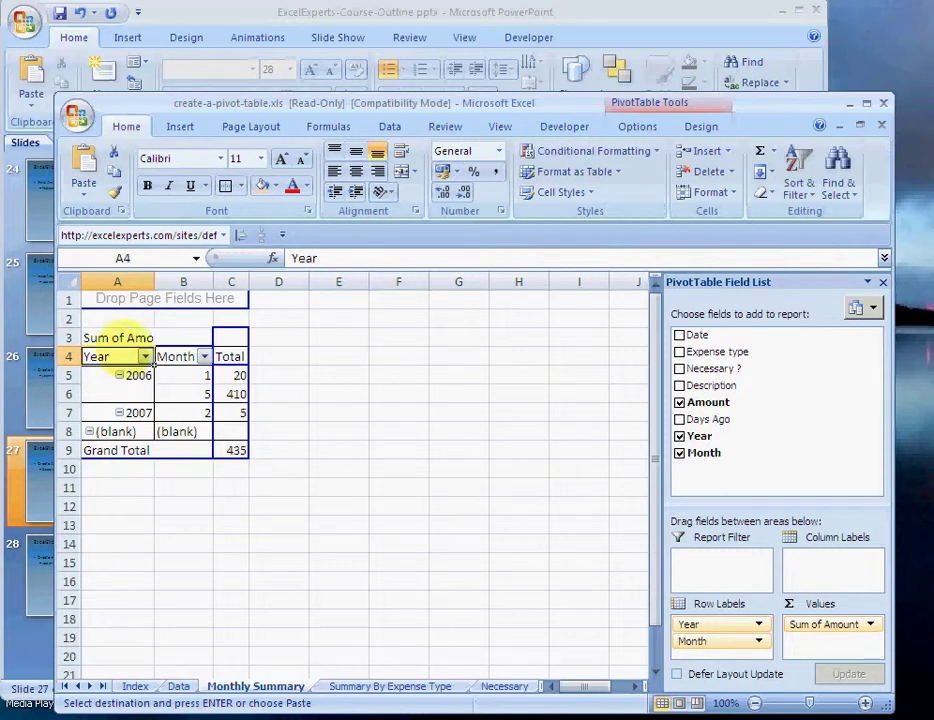
left_click(180, 126)
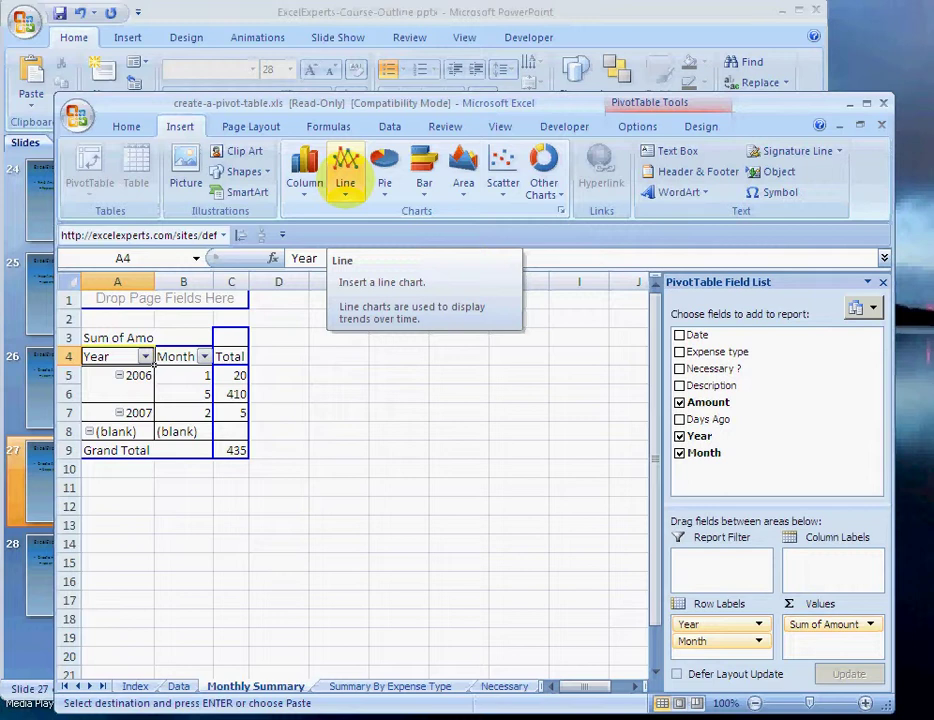
Insert a 2-D column pivot chart, hide its Filter Pane and Field List, and move it right of the table
left_click(305, 170)
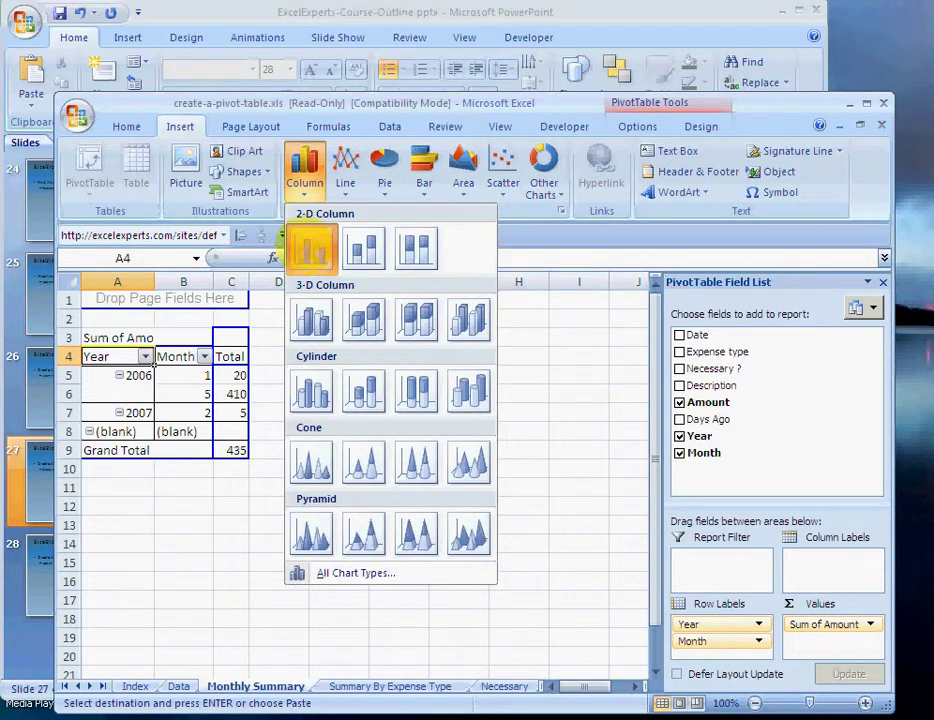
left_click(310, 250)
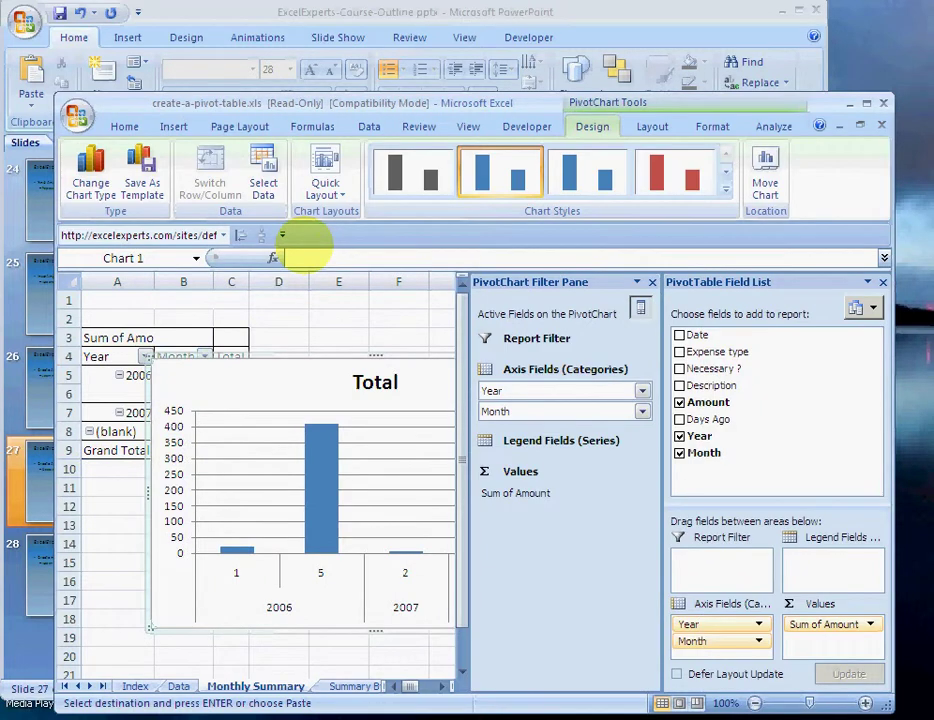
left_click(652, 282)
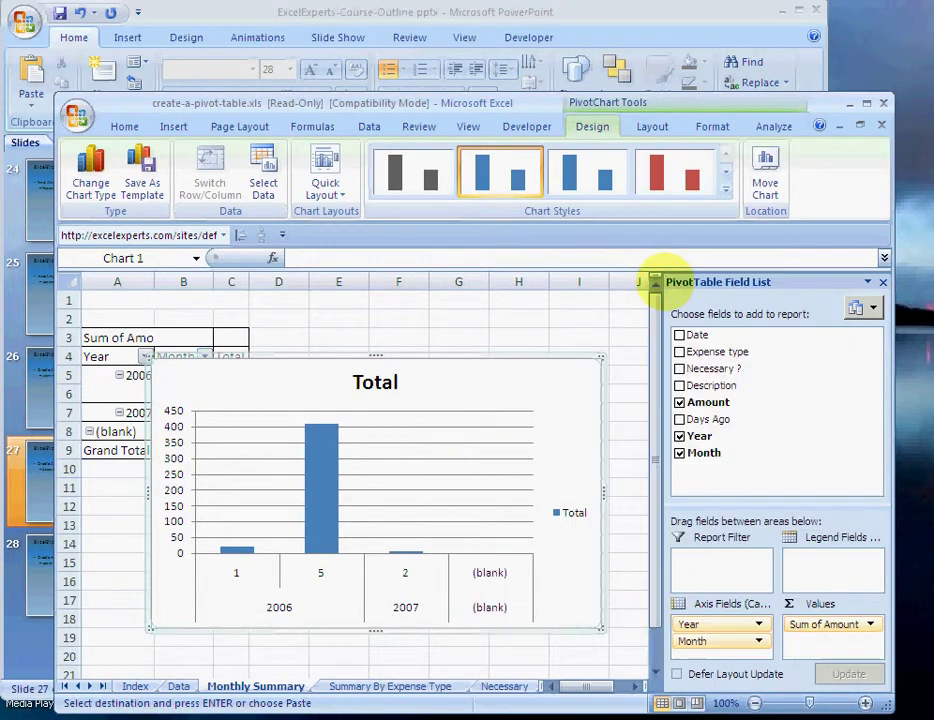
left_click(883, 282)
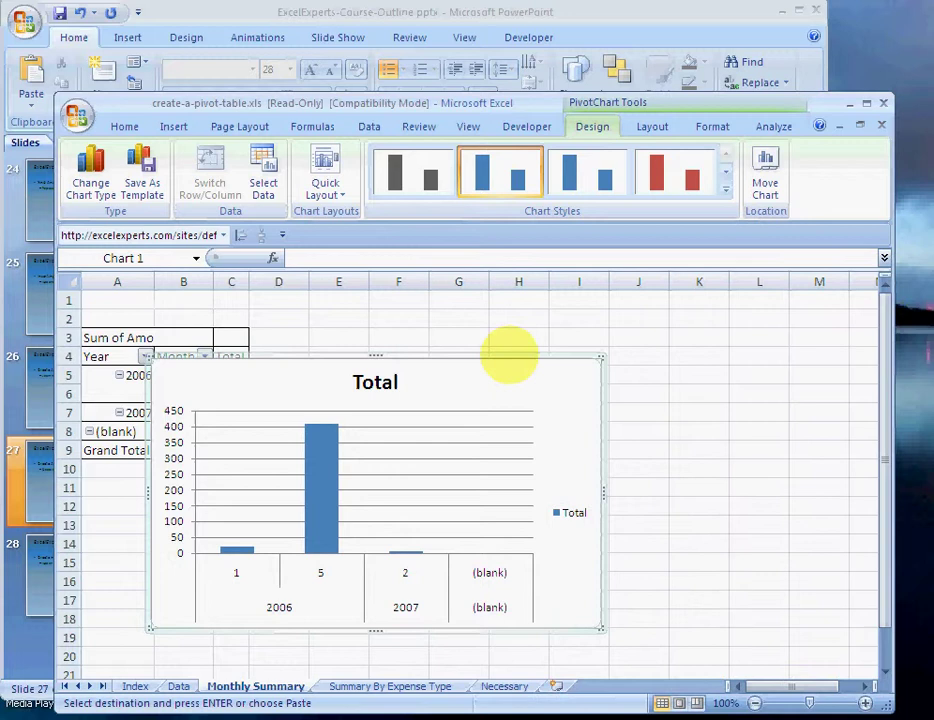
left_click_drag(510, 358, 620, 316)
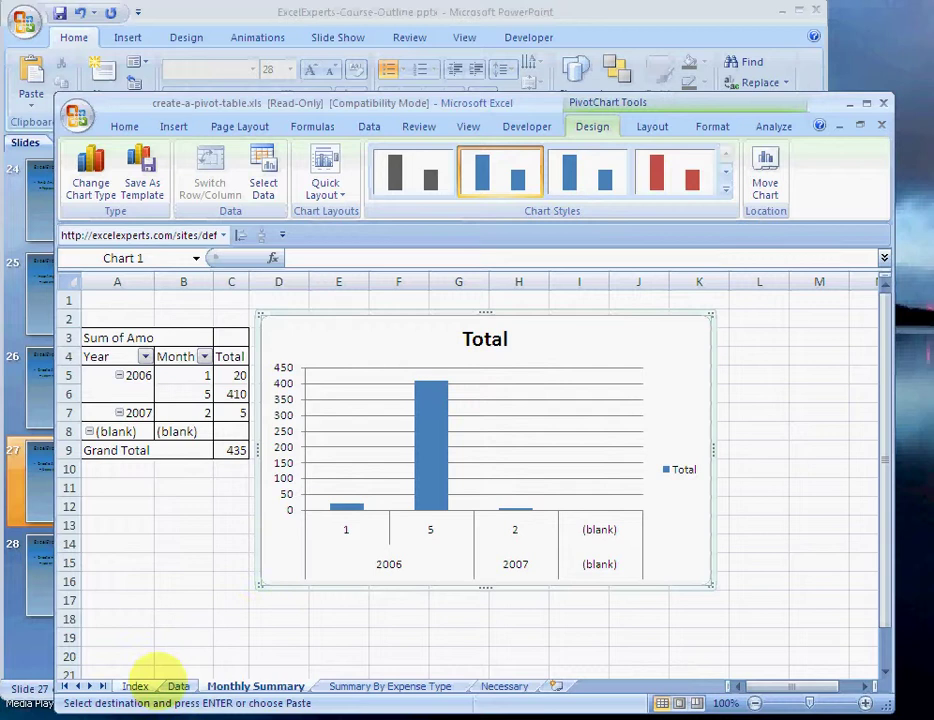
On the Data sheet, enter the new date =A5+1 in cell A6
left_click(178, 686)
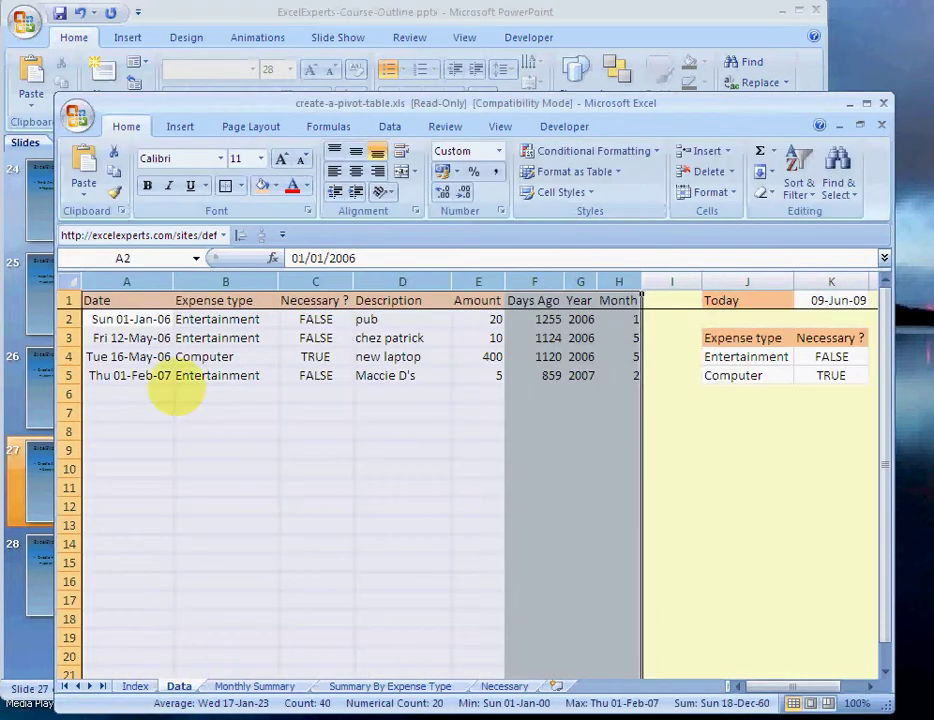
left_click(126, 399)
type("=A5+1")
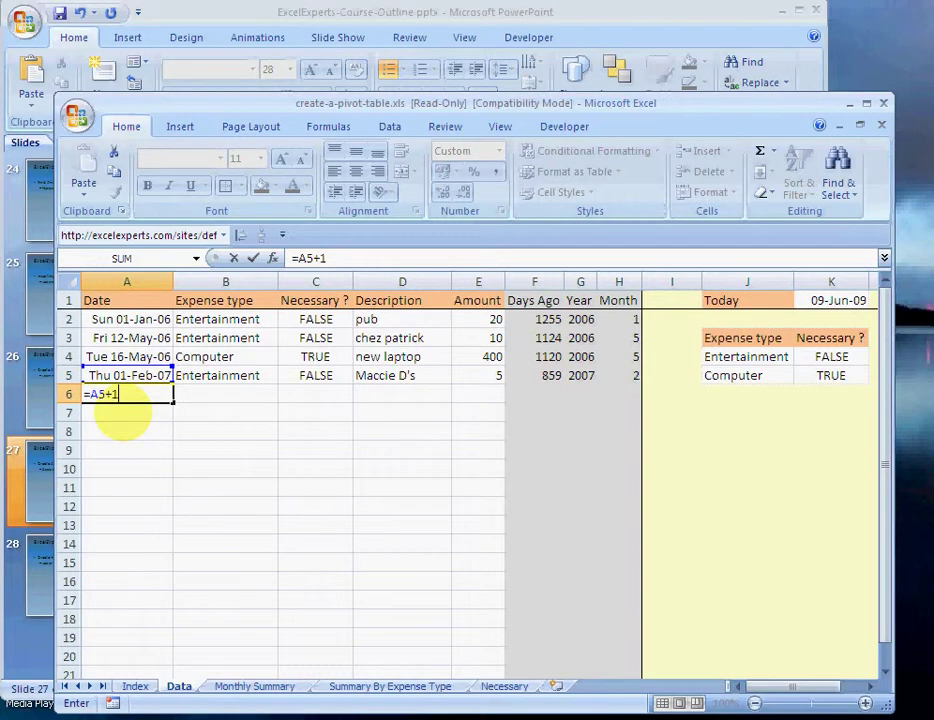
key("Return")
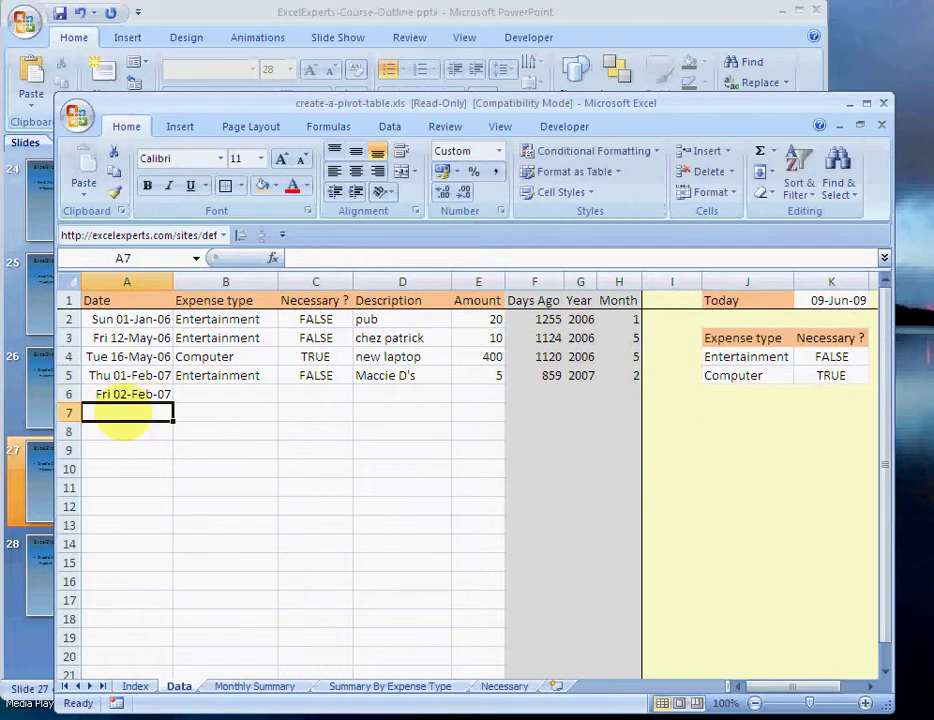
key("Up")
key("Right")
Add a Computer 'hard disk' expense of 200 and fill F5:H5 formulas down to row 6
key("alt+Down")
key("Down")
key("Down")
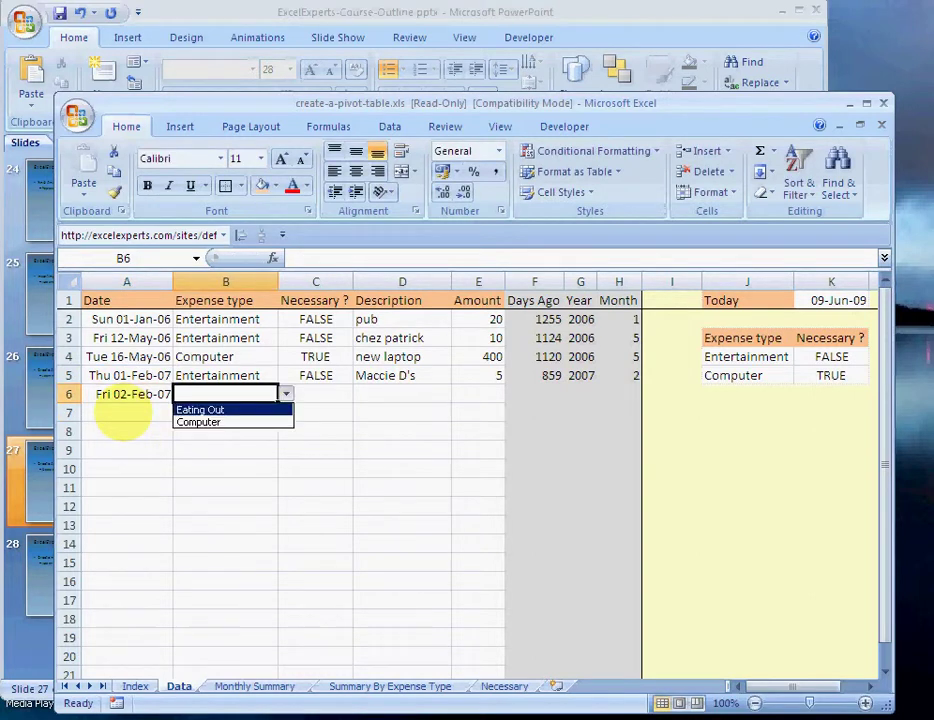
key("Return")
key("Right")
key("Right")
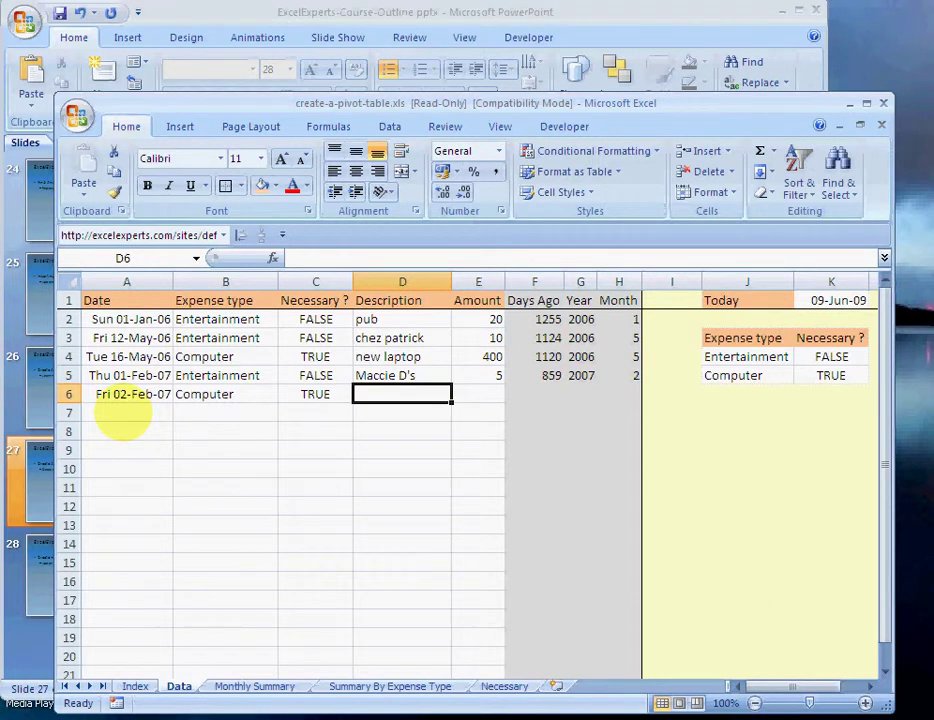
type("hard disk")
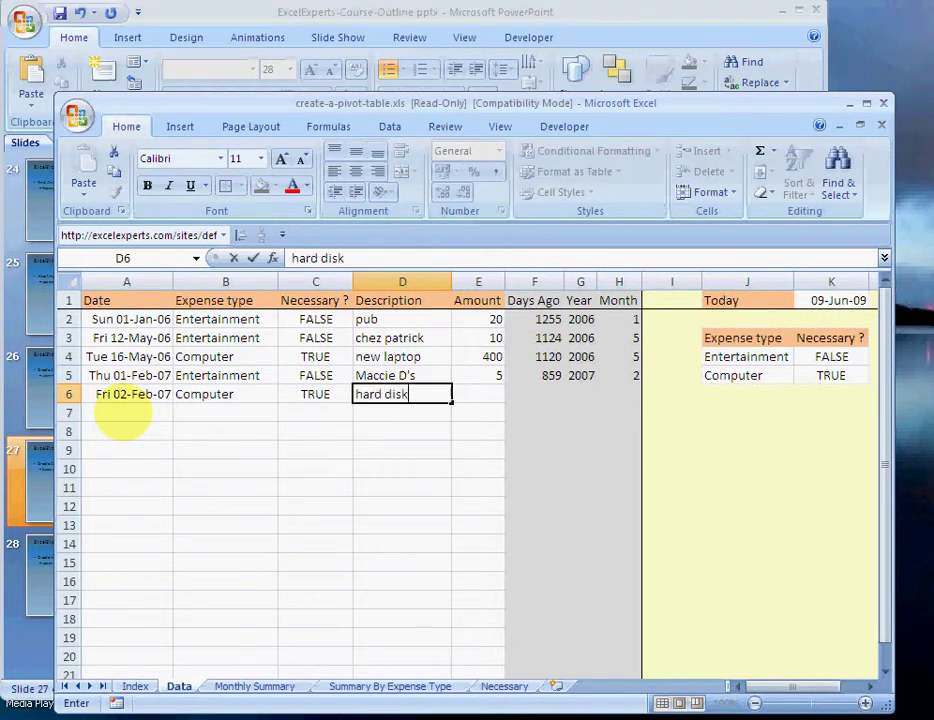
key("Right")
type("200")
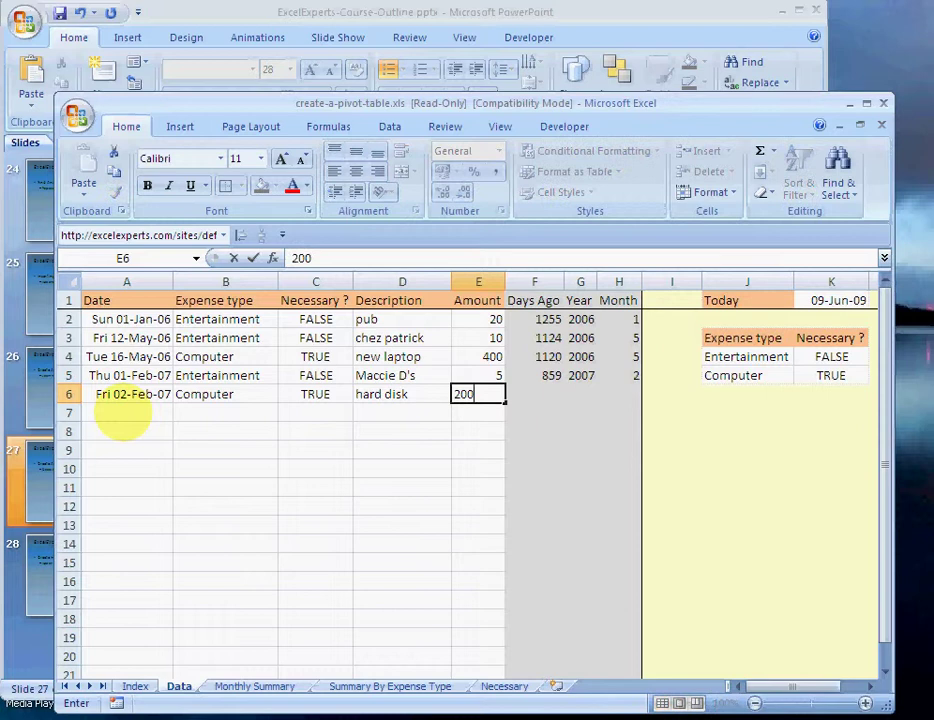
key("Right")
left_click_drag(540, 375, 636, 402)
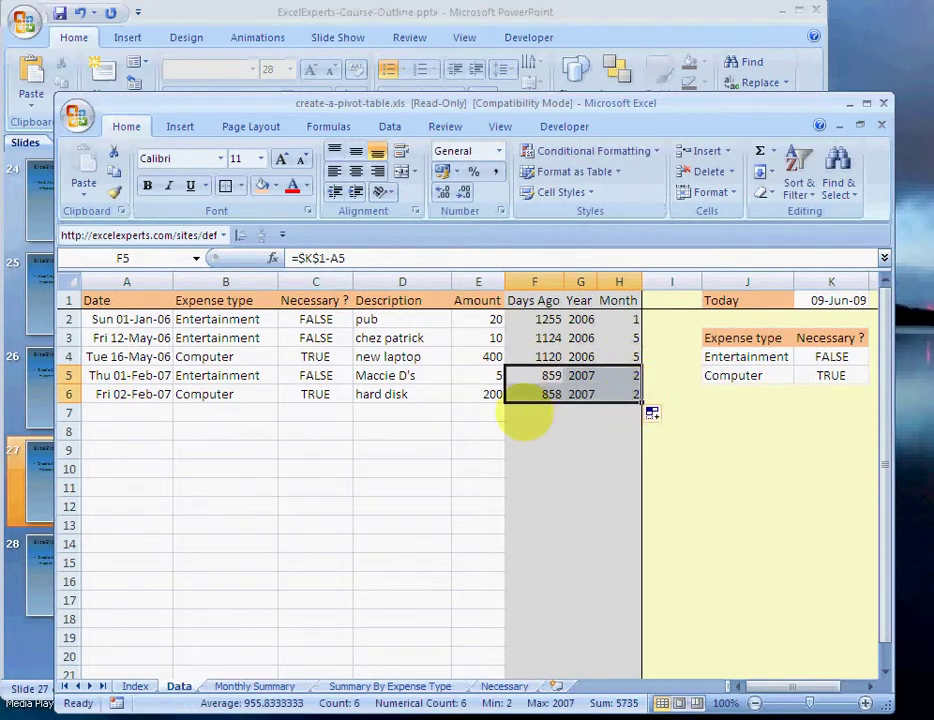
left_click(527, 395)
Refresh the Monthly Summary pivot table to a 635 total, then go to Summary By Expense Type
left_click(232, 686)
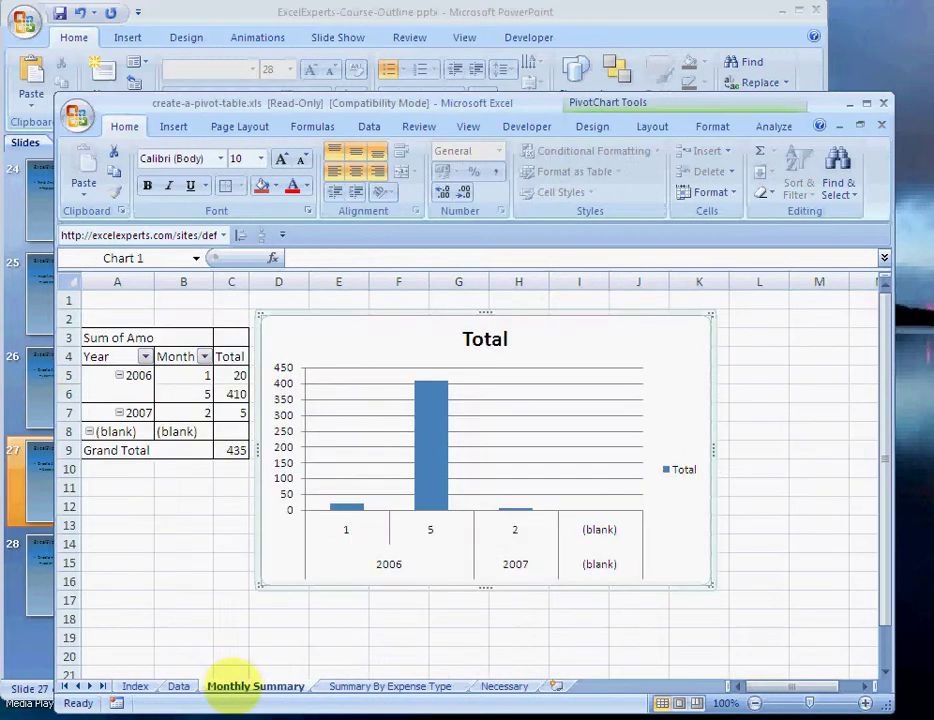
right_click(180, 376)
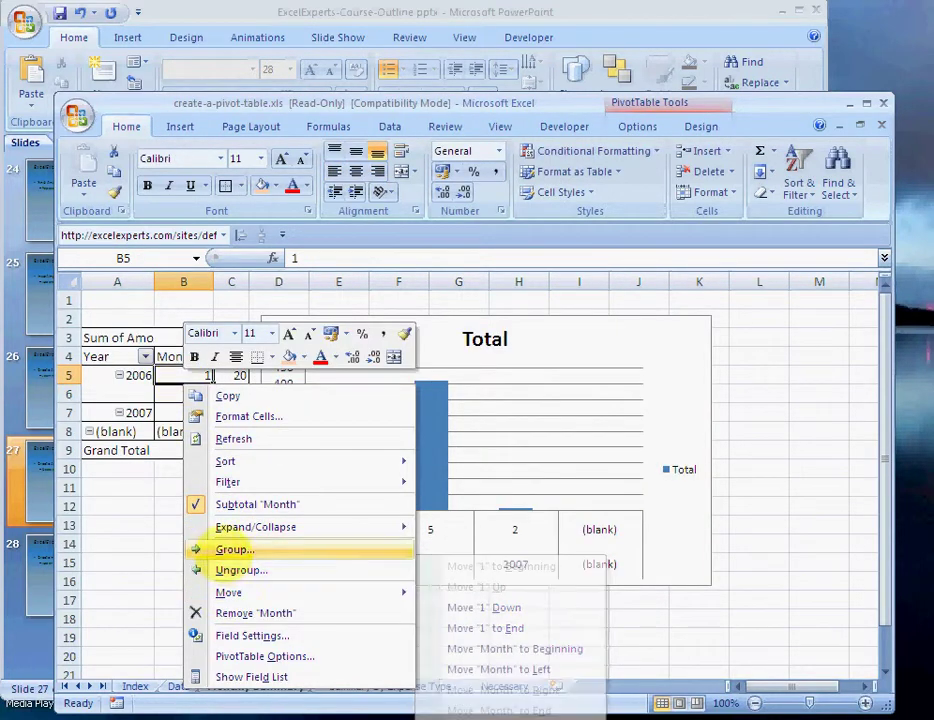
left_click(236, 438)
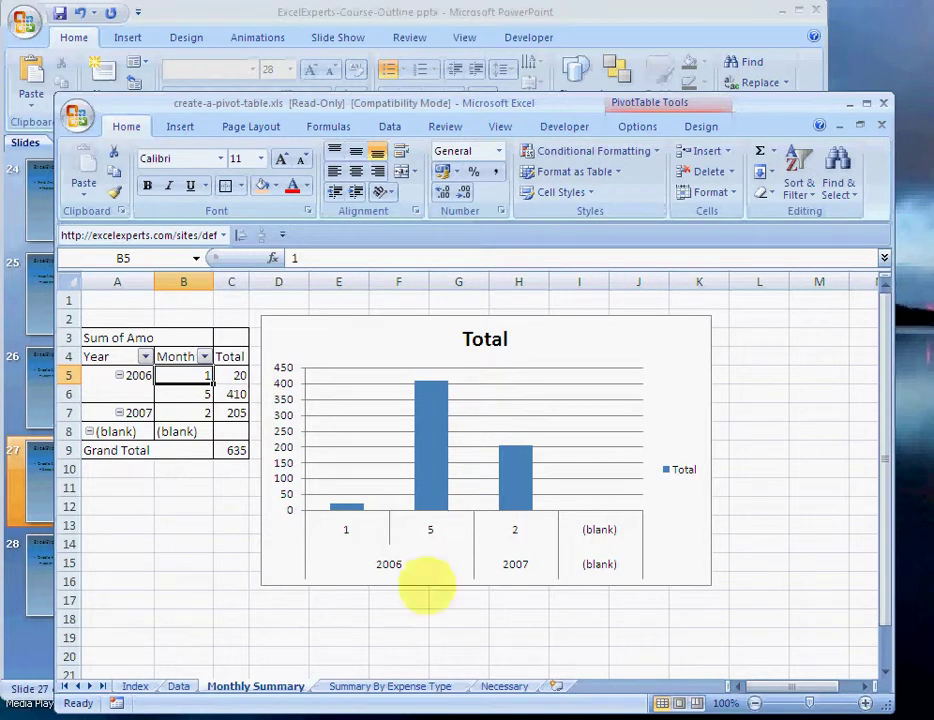
left_click(375, 684)
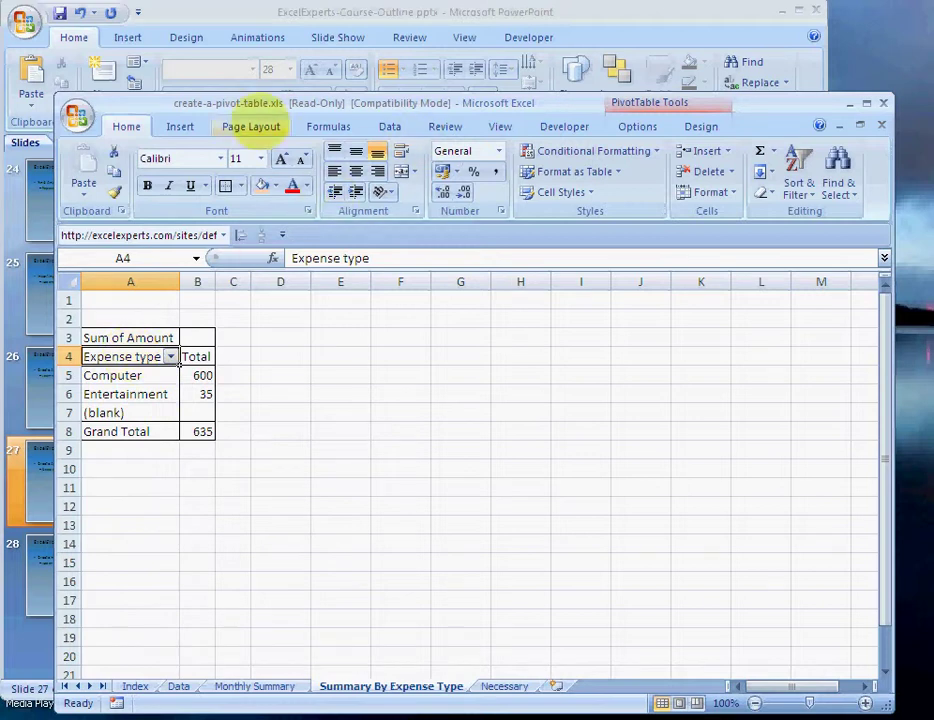
Insert a 2-D pie PivotChart of the expense-type totals and move it up beside the pivot table
left_click(180, 126)
left_click(384, 165)
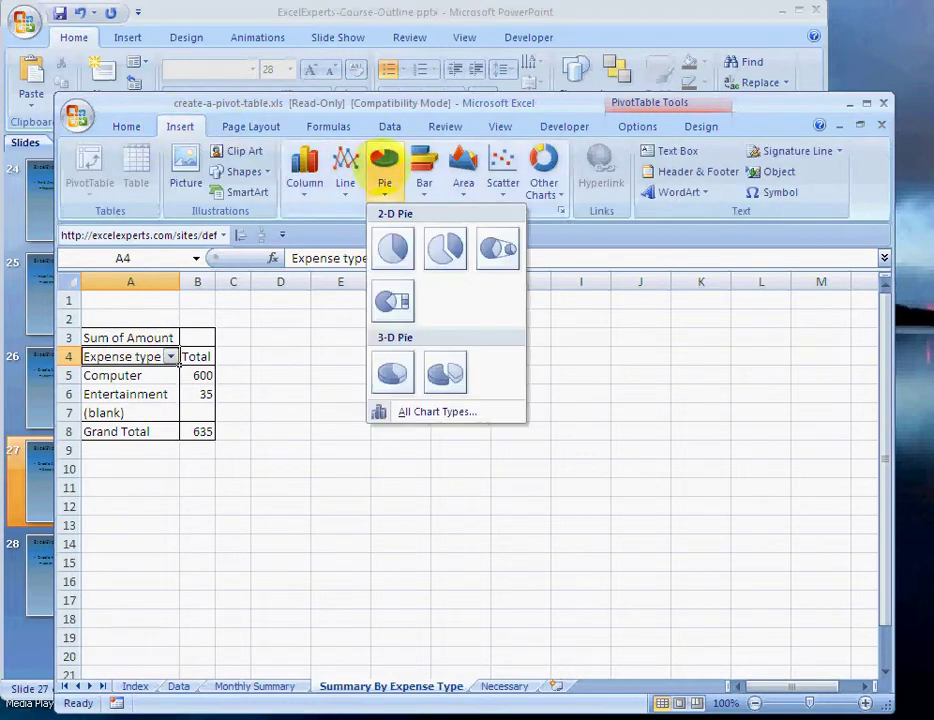
left_click(392, 248)
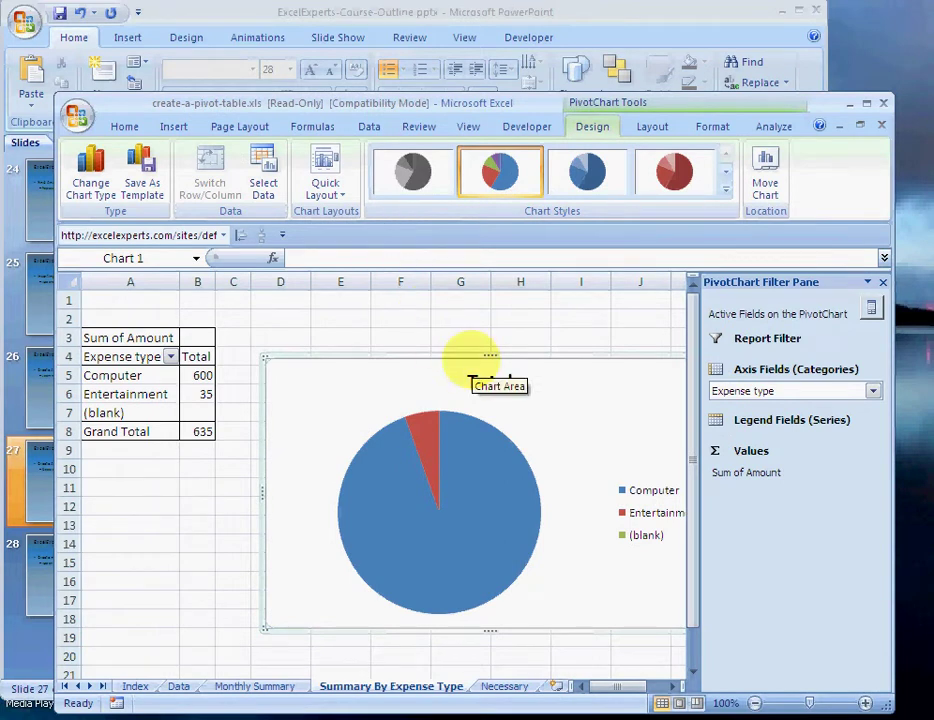
left_click_drag(469, 355, 438, 323)
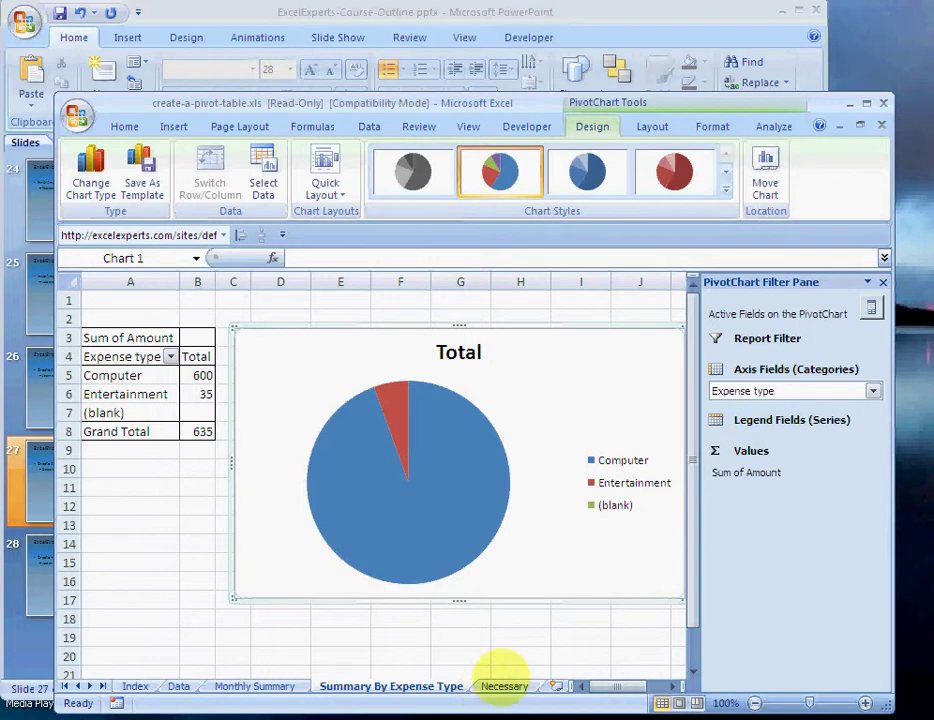
On the Necessary sheet, insert a 2-D pie chart from its pivot table
left_click(504, 684)
left_click(102, 374)
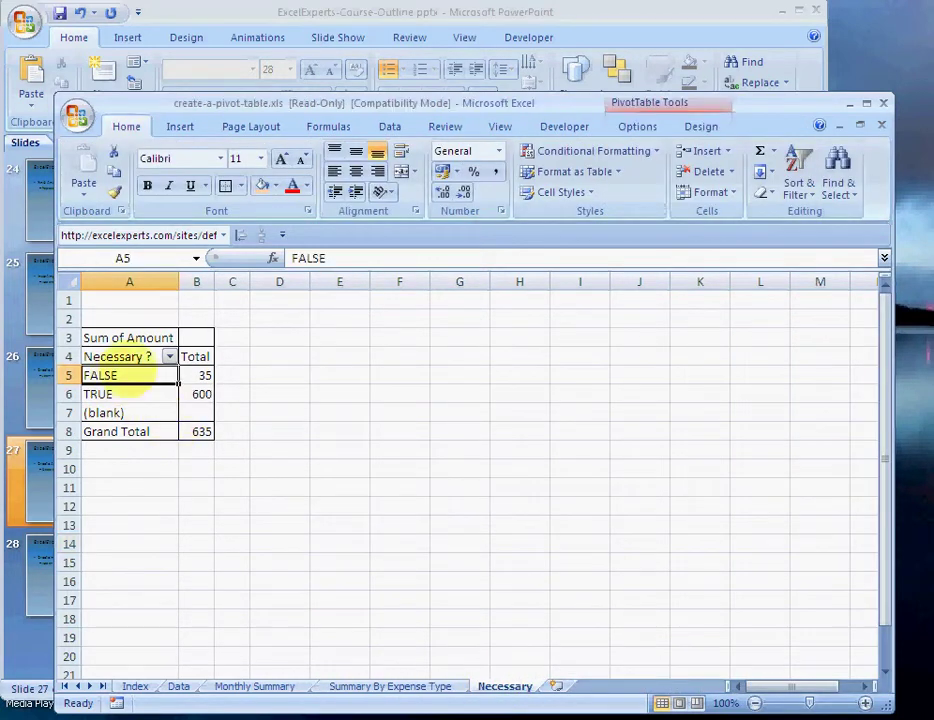
left_click(180, 126)
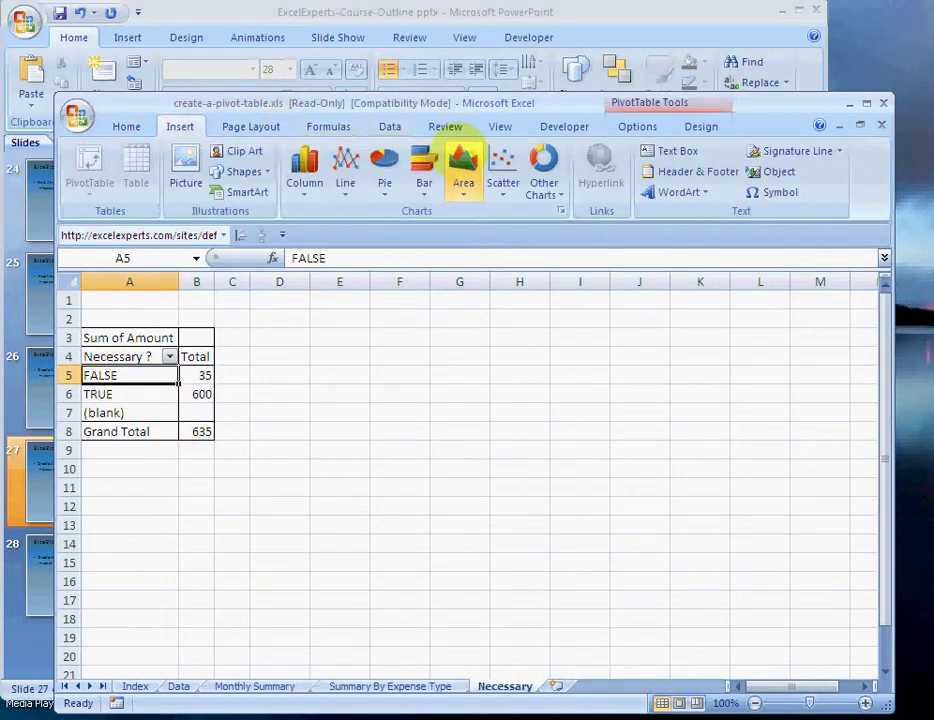
left_click(384, 165)
left_click(390, 246)
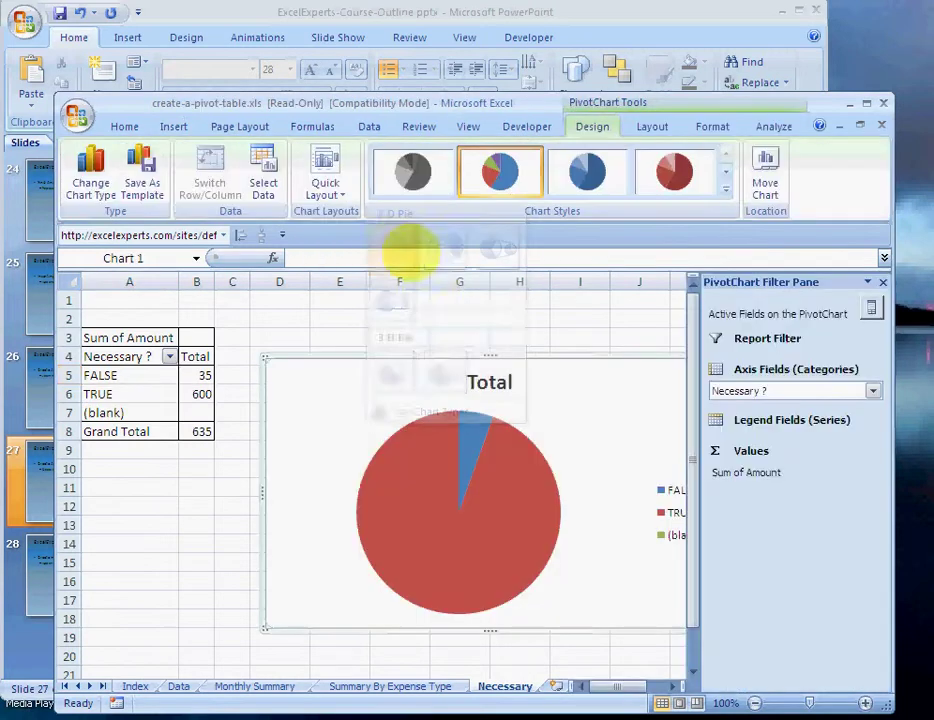
Move the pie chart beside the pivot table, close the filter pane, and deselect it
left_click_drag(454, 360, 427, 333)
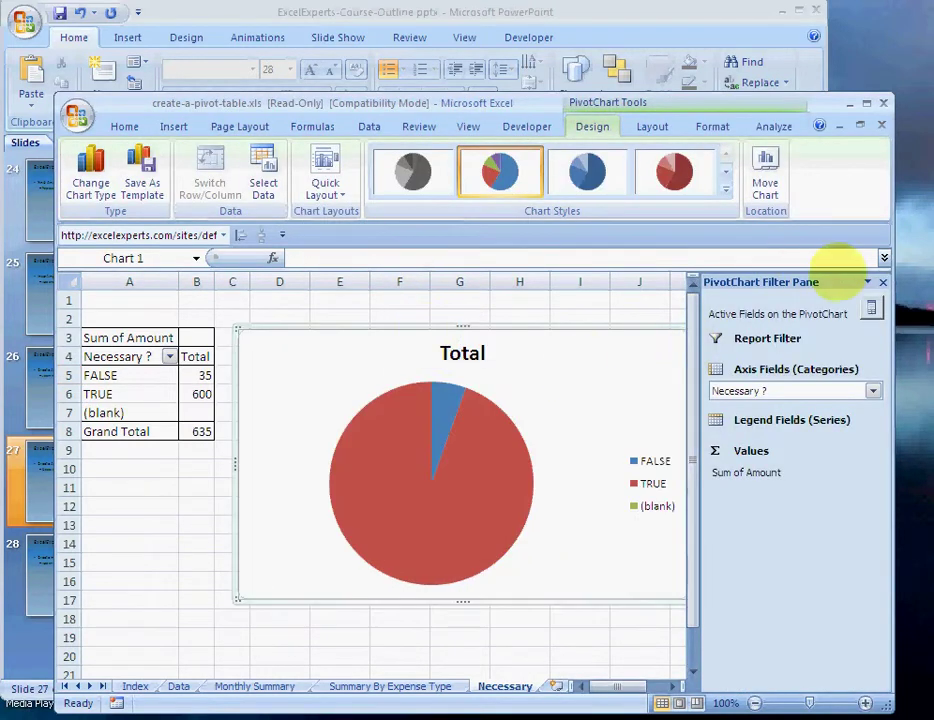
left_click(883, 282)
mouse_move(420, 505)
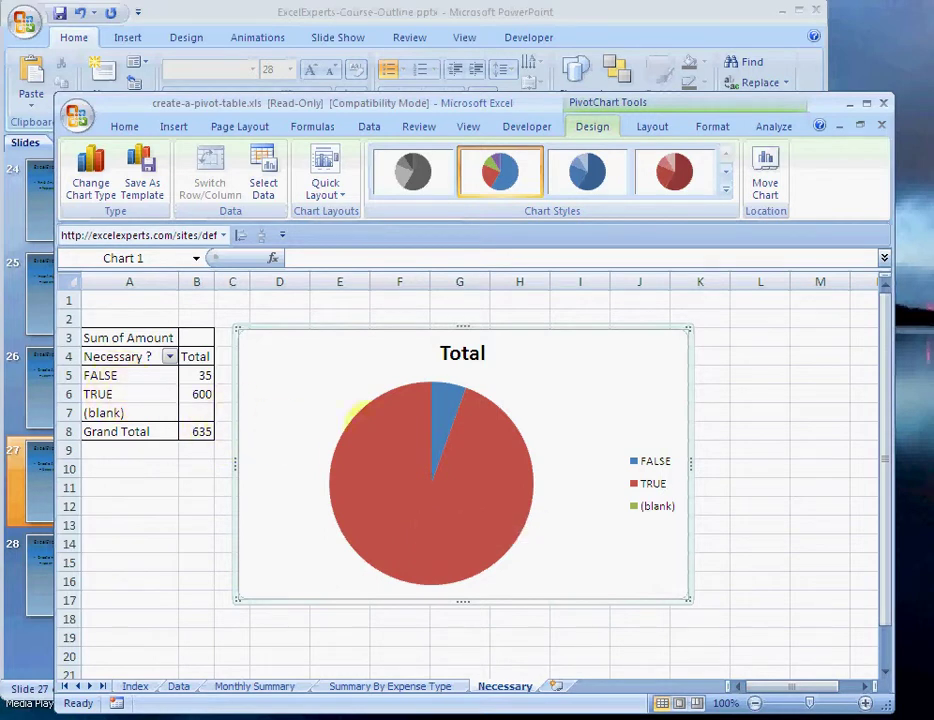
mouse_move(420, 412)
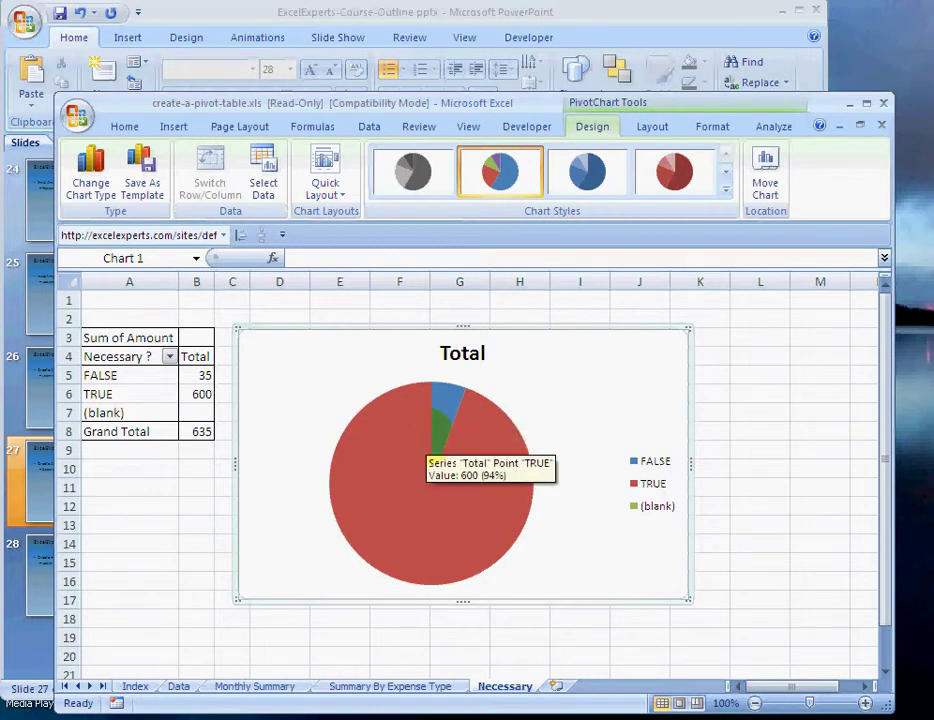
mouse_move(440, 384)
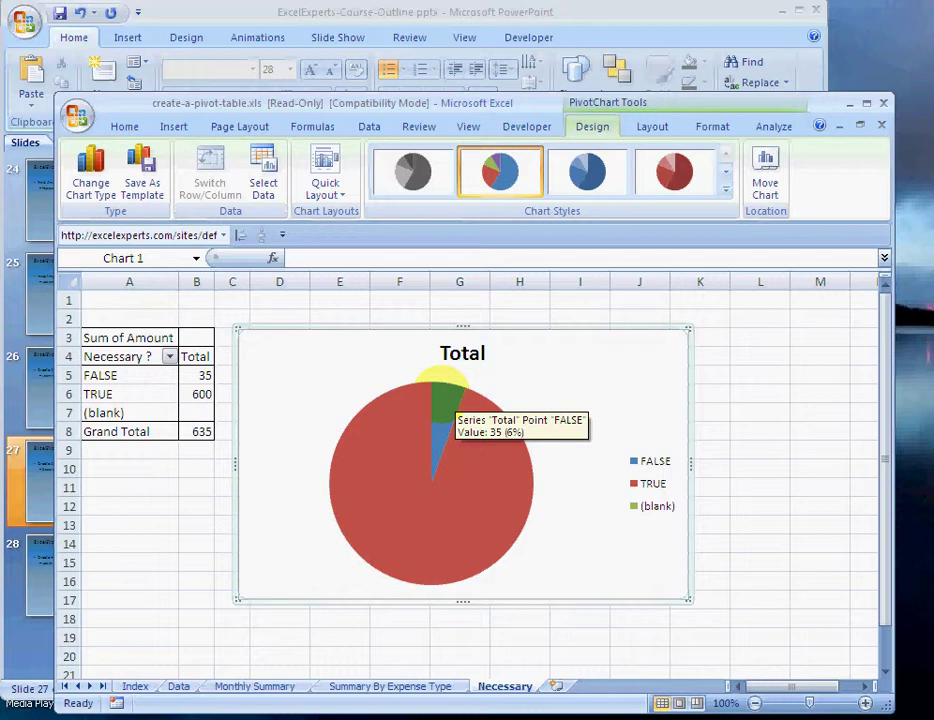
left_click(185, 526)
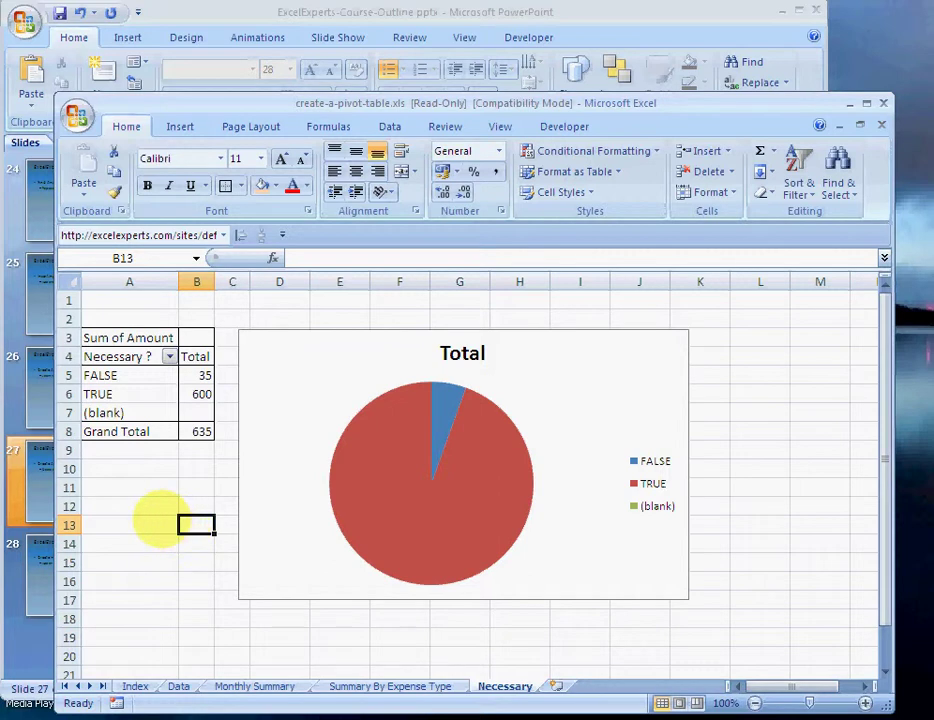
Dismiss the pivot table's context menu without refreshing, then return to PowerPoint's Lesson 26 slide
left_click(130, 520)
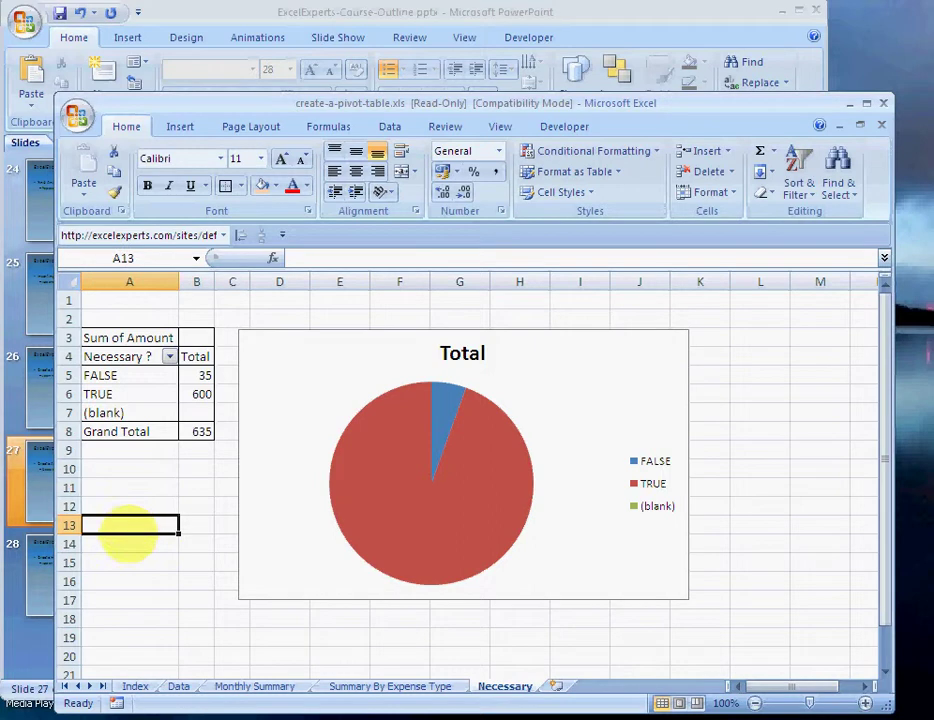
right_click(145, 380)
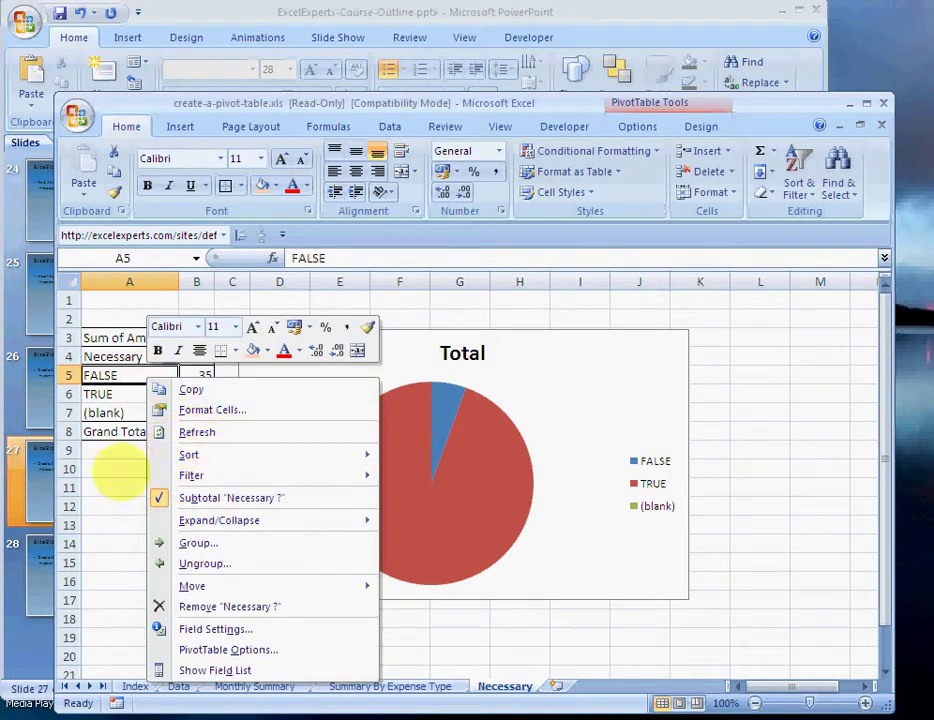
left_click(121, 469)
left_click(121, 469)
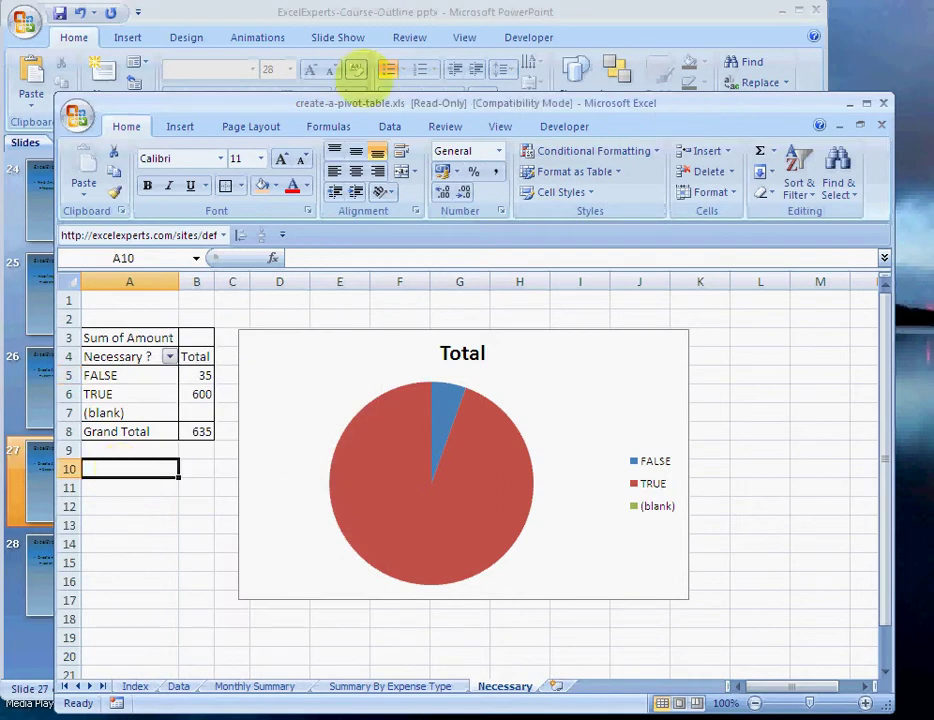
left_click(520, 12)
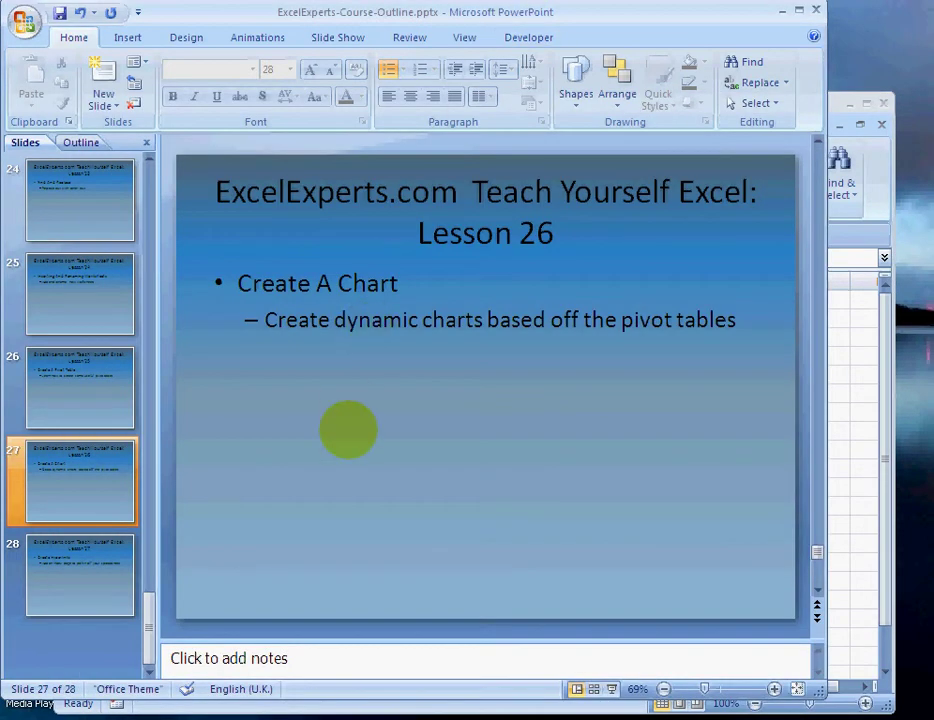